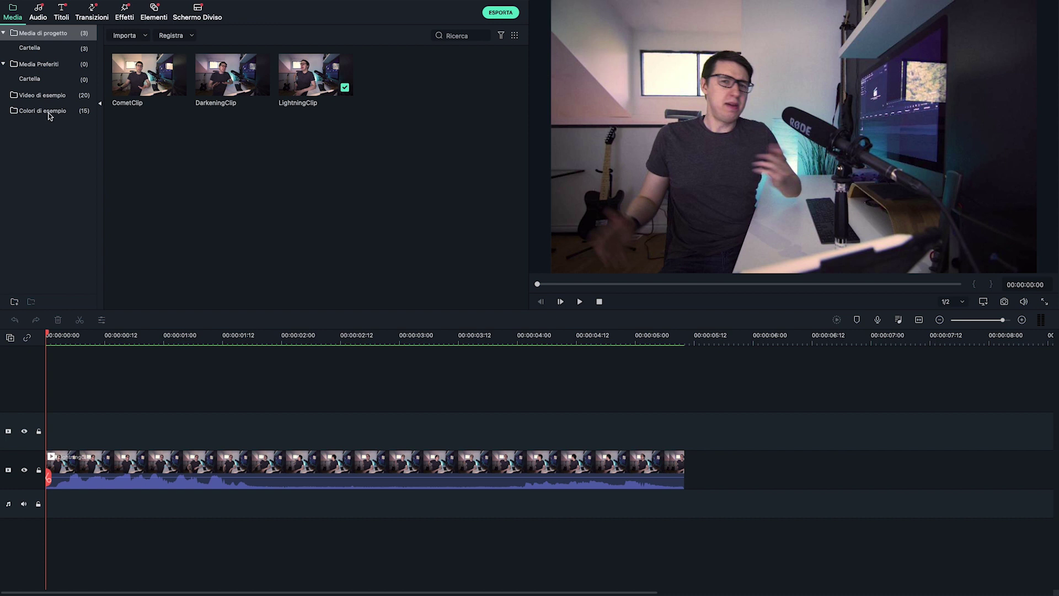
# Step: Add the white Bianco sample colour above LightningClip at the timeline start and extend it to the end of LightningClip
pyautogui.click(44, 111)
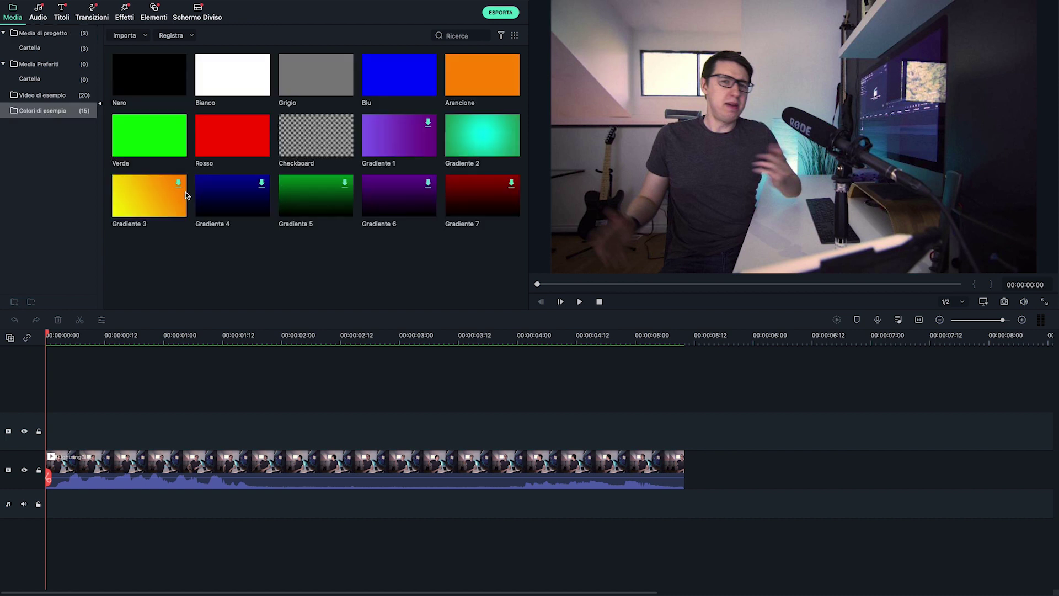
pyautogui.moveTo(244, 73); pyautogui.dragTo(120, 424)
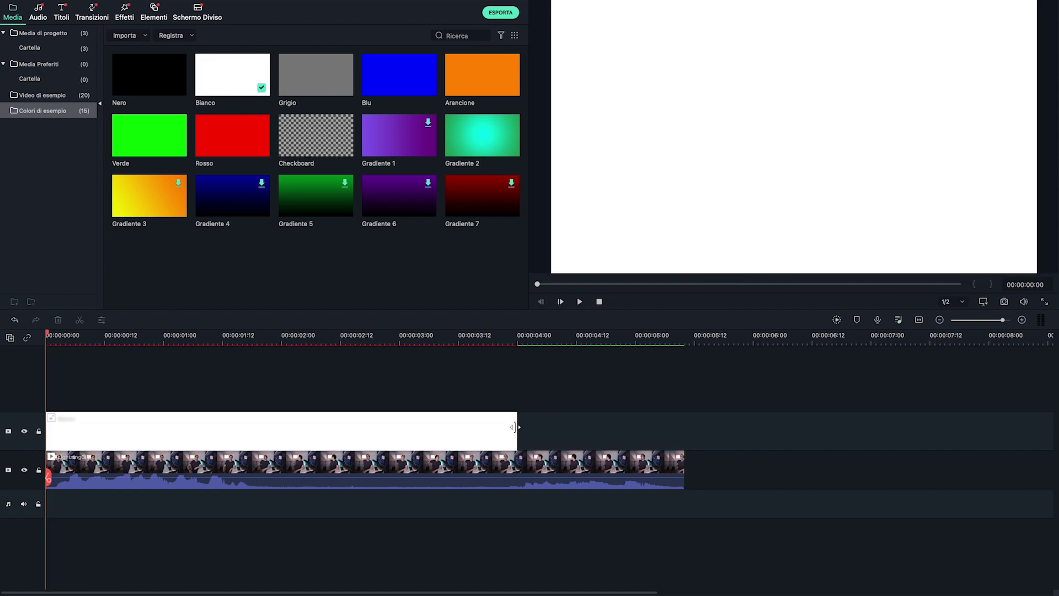
pyautogui.moveTo(516, 425); pyautogui.dragTo(690, 421)
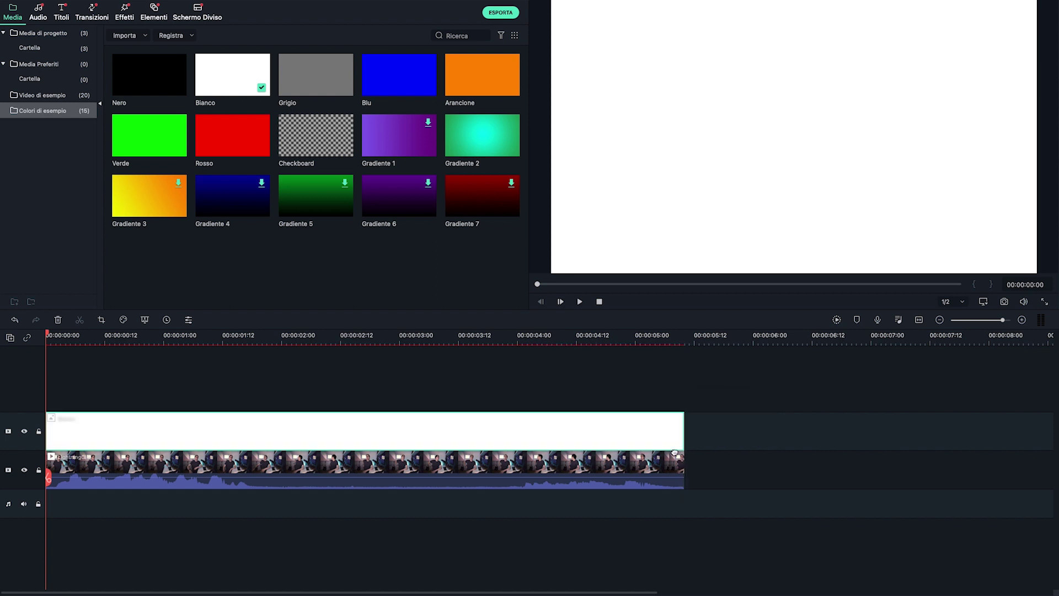
# Step: Set the white colour clip's blend mode to Sovrapposizione
pyautogui.doubleClick(578, 444)
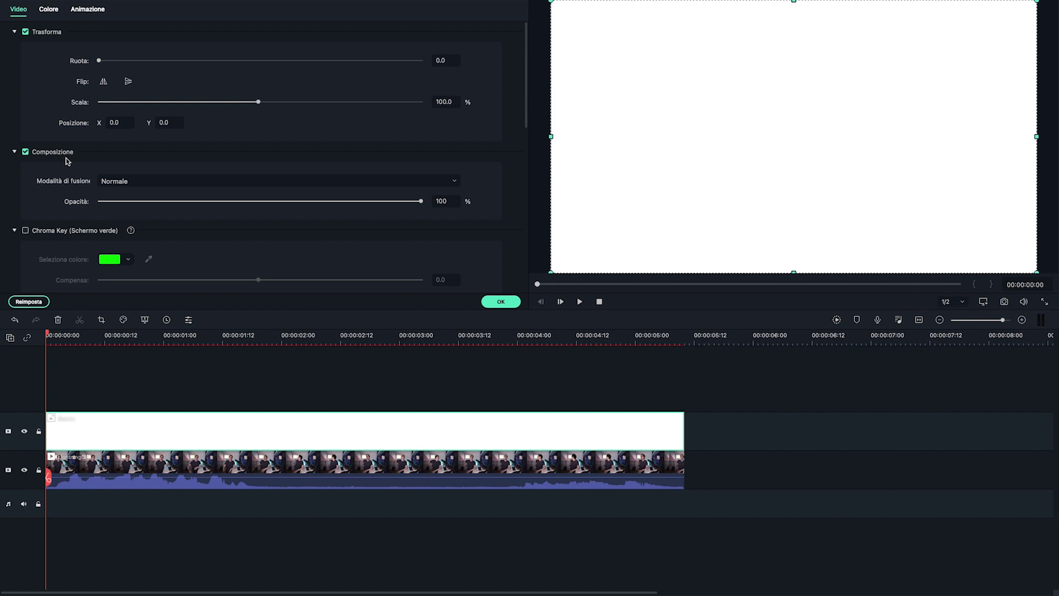
pyautogui.click(154, 186)
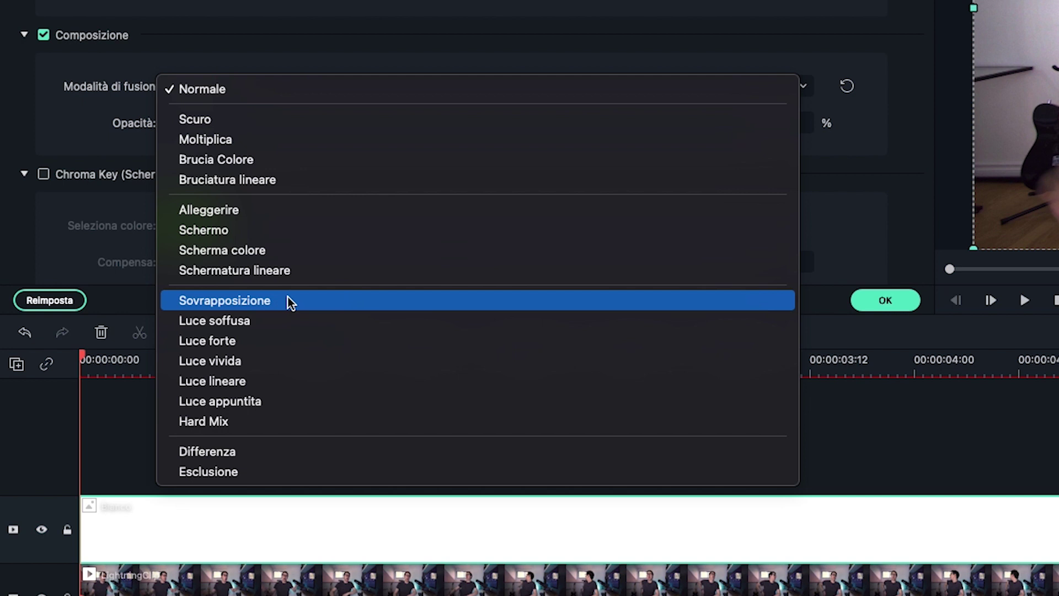
pyautogui.click(288, 300)
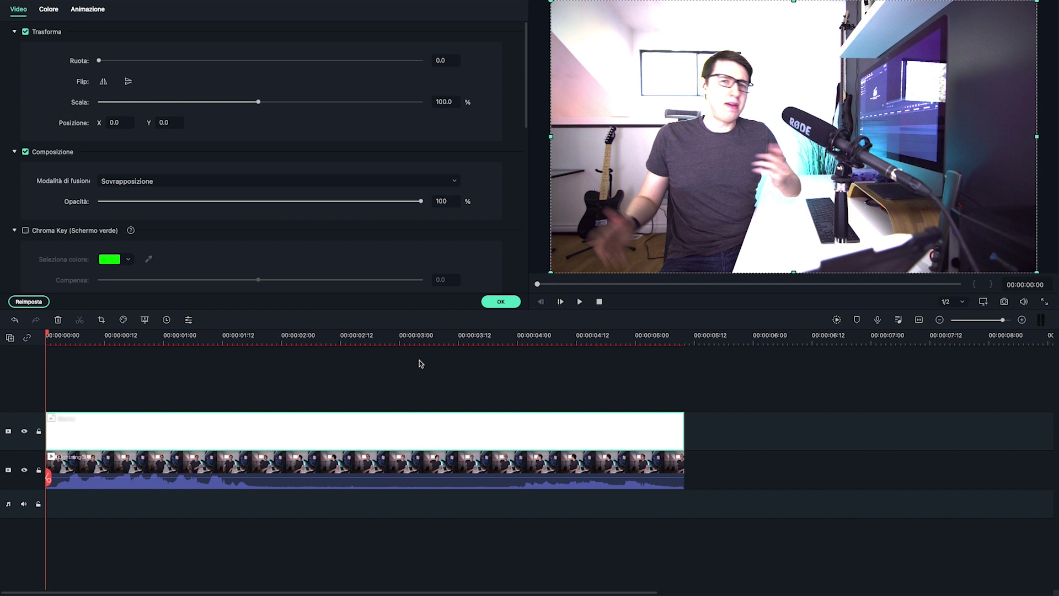
# Step: Create custom opacity keyframes on the white clip: 0% at 00:00:01:11 and 100% at 00:00:01:12
pyautogui.click(99, 12)
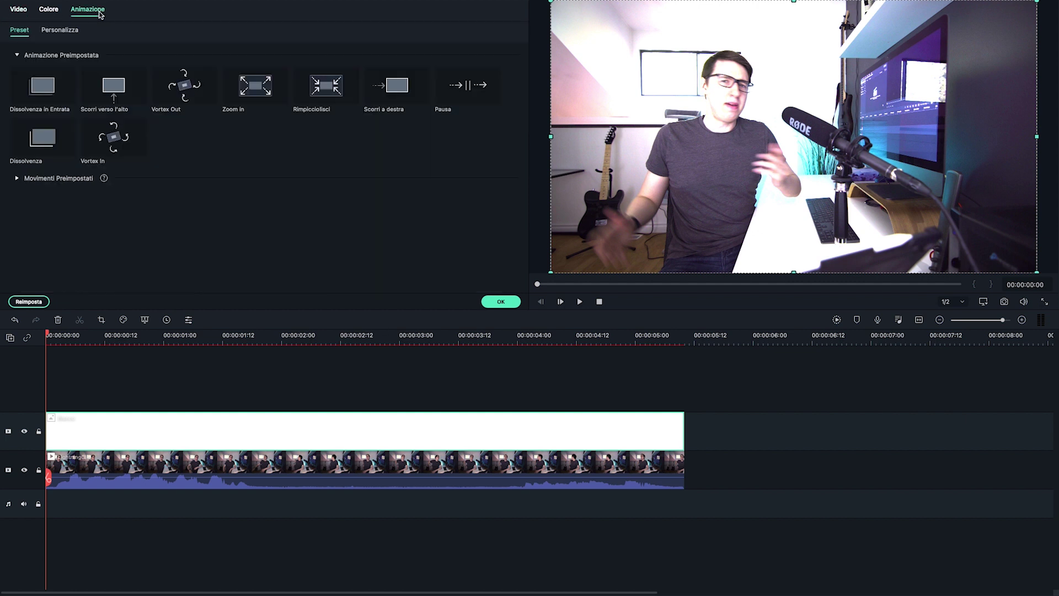
pyautogui.click(69, 35)
pyautogui.click(217, 460)
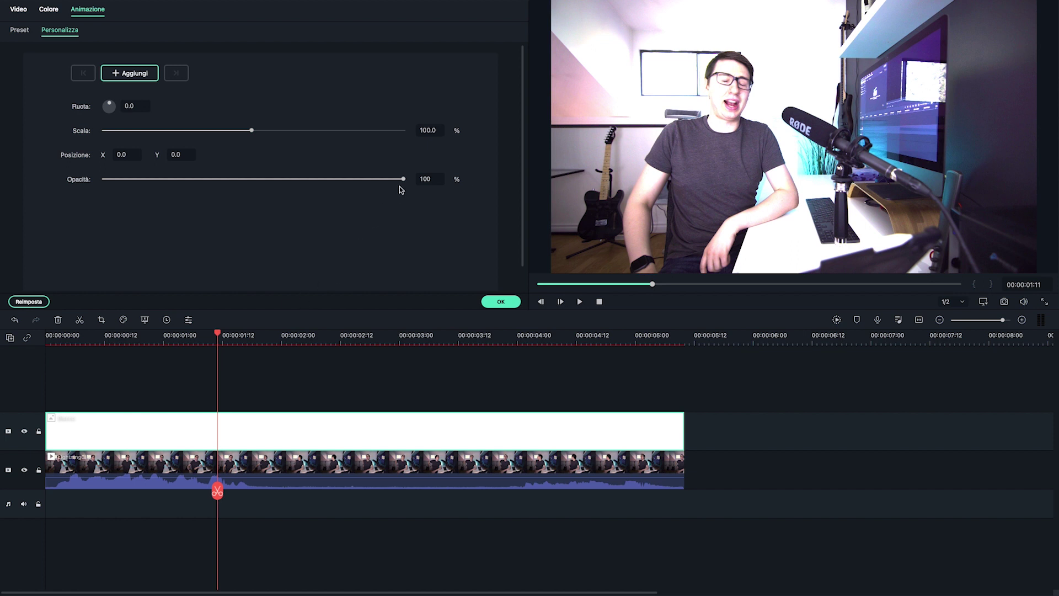
pyautogui.moveTo(404, 180); pyautogui.dragTo(50, 213)
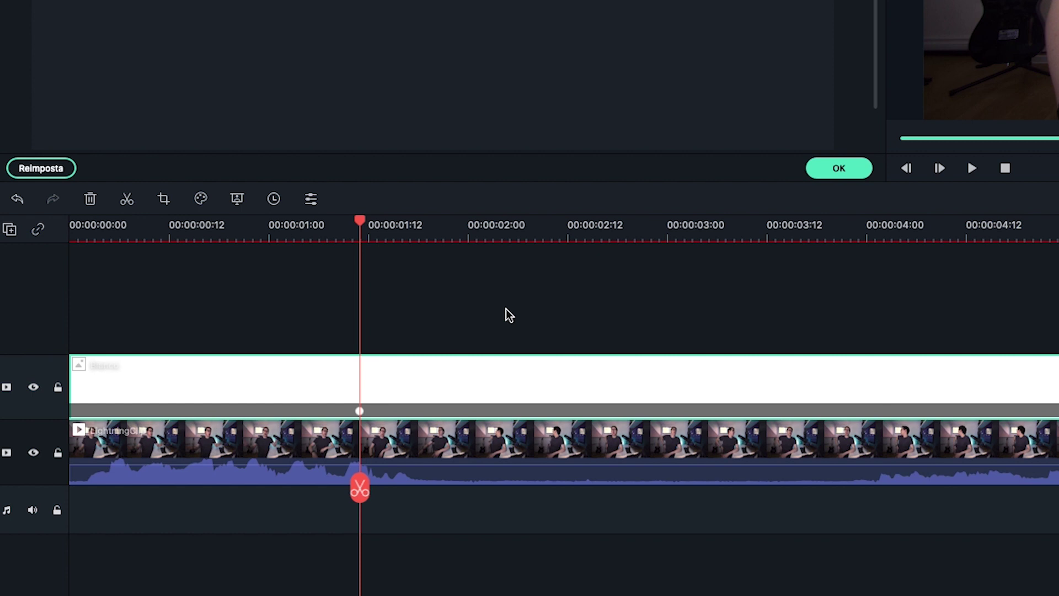
pyautogui.press('Right')
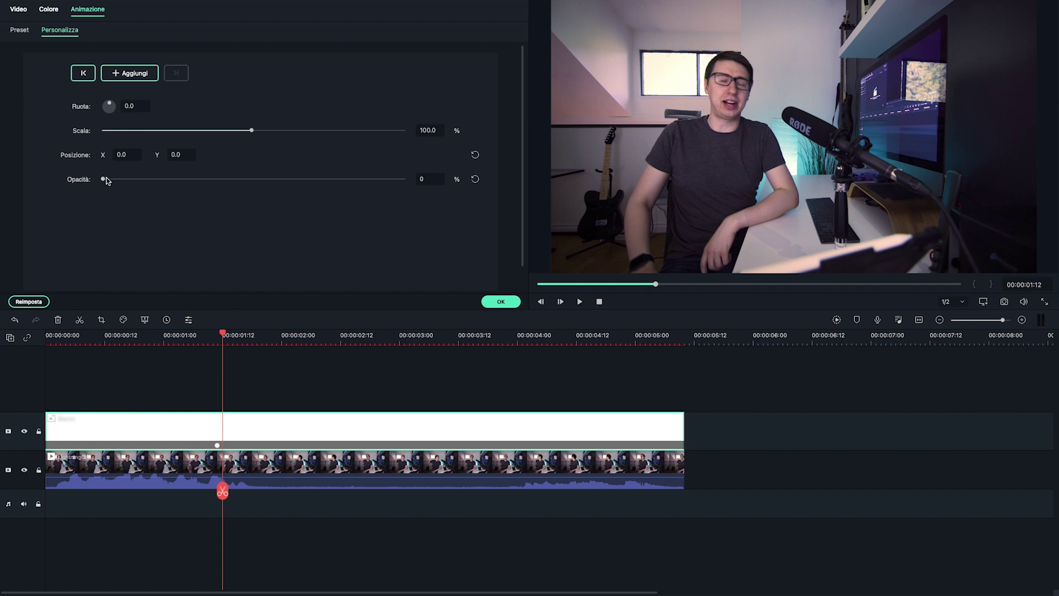
pyautogui.moveTo(103, 180); pyautogui.dragTo(419, 200)
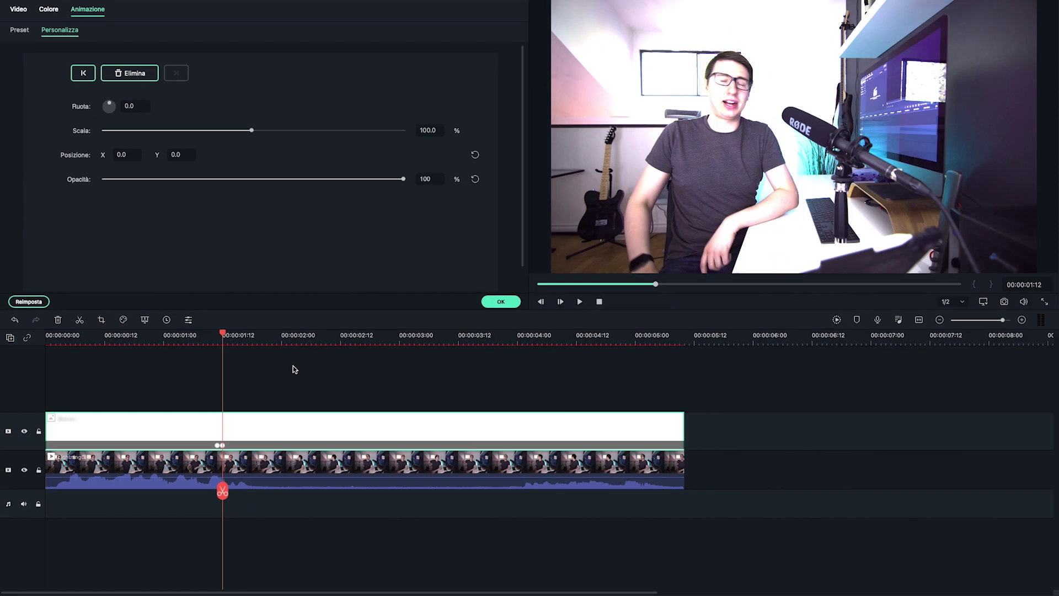
# Step: Fade out the first flash by setting the white clip's opacity to 0% at 00:00:01:18
pyautogui.press('Right')
pyautogui.press('Right')
pyautogui.press('Right')
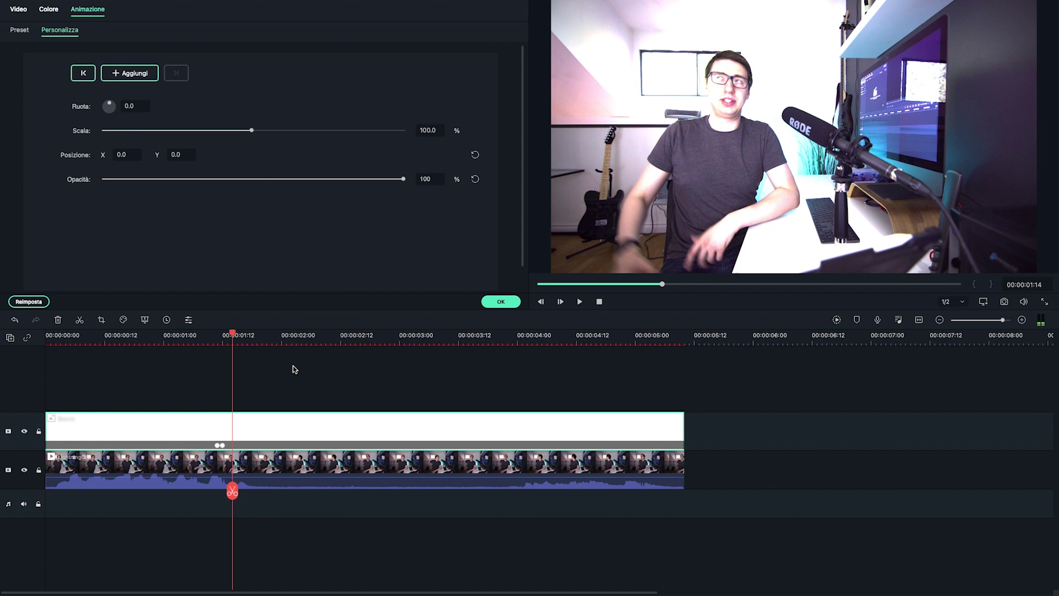
pyautogui.press('Right')
pyautogui.press('Right')
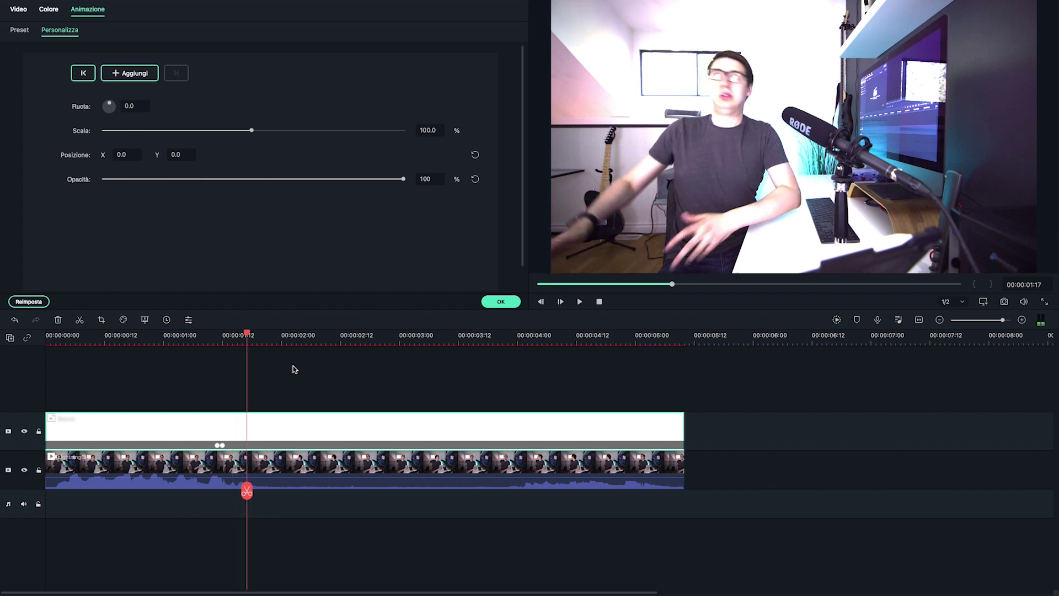
pyautogui.press('Right')
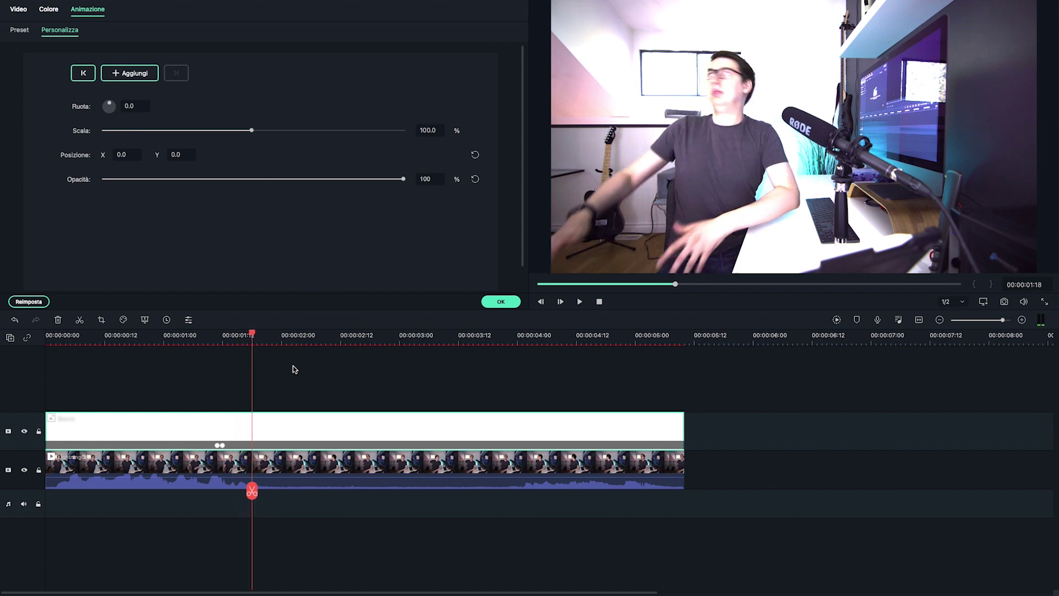
pyautogui.moveTo(403, 179)
pyautogui.mouseDown()
pyautogui.moveTo(176, 182)
pyautogui.moveTo(42, 201)
pyautogui.mouseUp()
# Step: Start a second flash by setting the white clip's opacity to 100% at 00:00:01:21
pyautogui.press('Right')
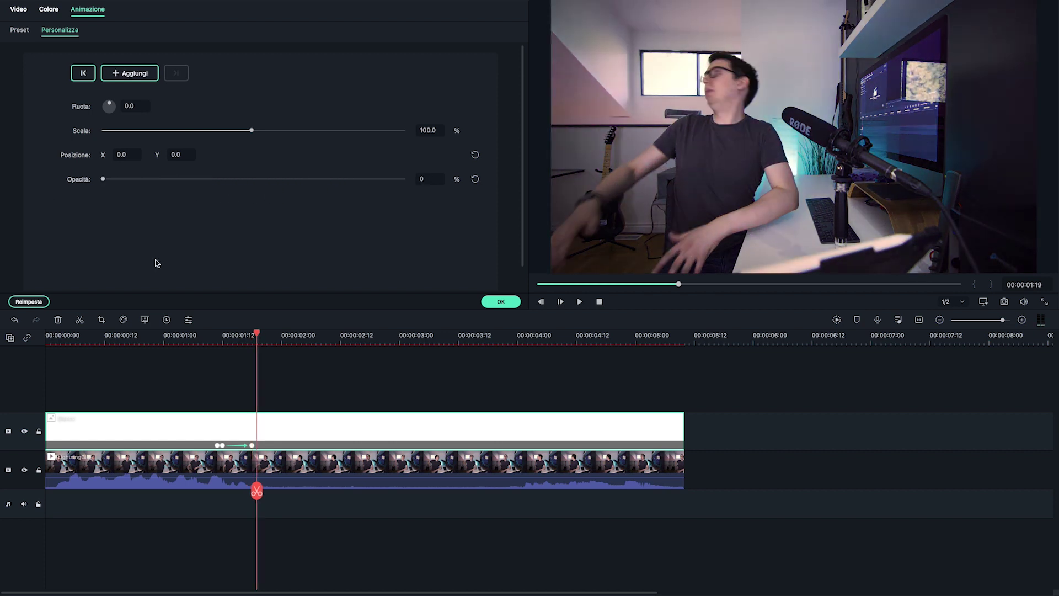
pyautogui.press('Right')
pyautogui.press('Right')
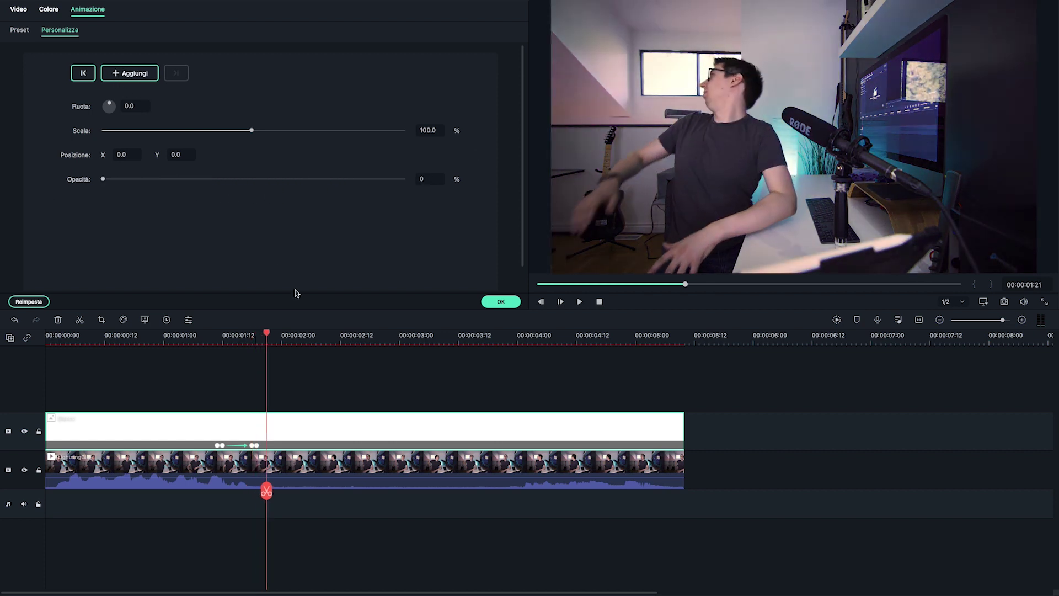
pyautogui.moveTo(103, 178); pyautogui.dragTo(403, 179)
# Step: Fade out the second flash by setting the white clip's opacity to 0% at 00:00:02:04
pyautogui.press('Right')
pyautogui.press('Right')
pyautogui.press('Right')
pyautogui.press('Right')
pyautogui.press('Right')
pyautogui.press('Right')
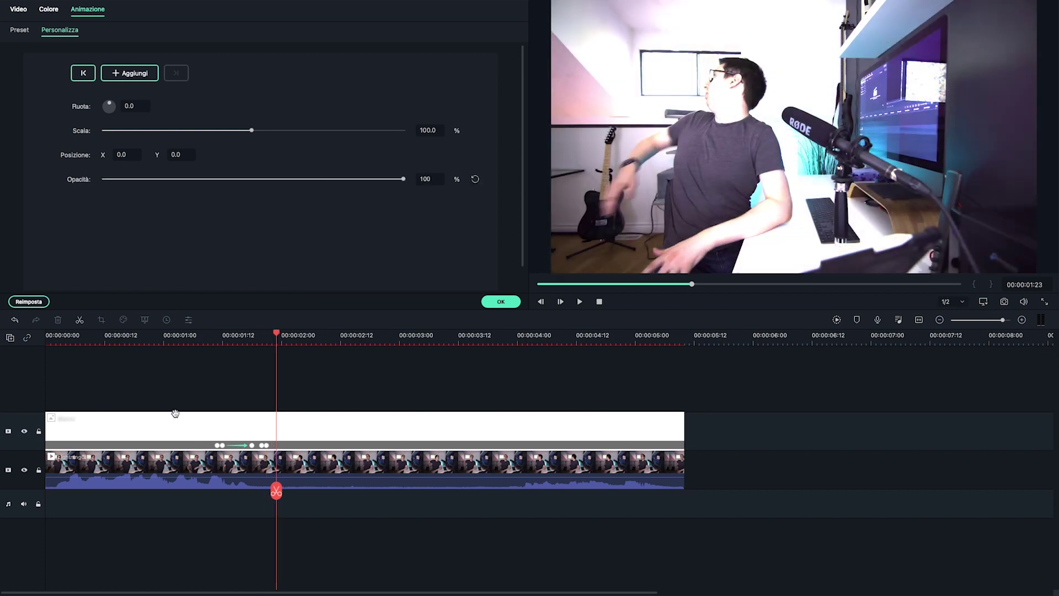
pyautogui.press('Right')
pyautogui.press('Right')
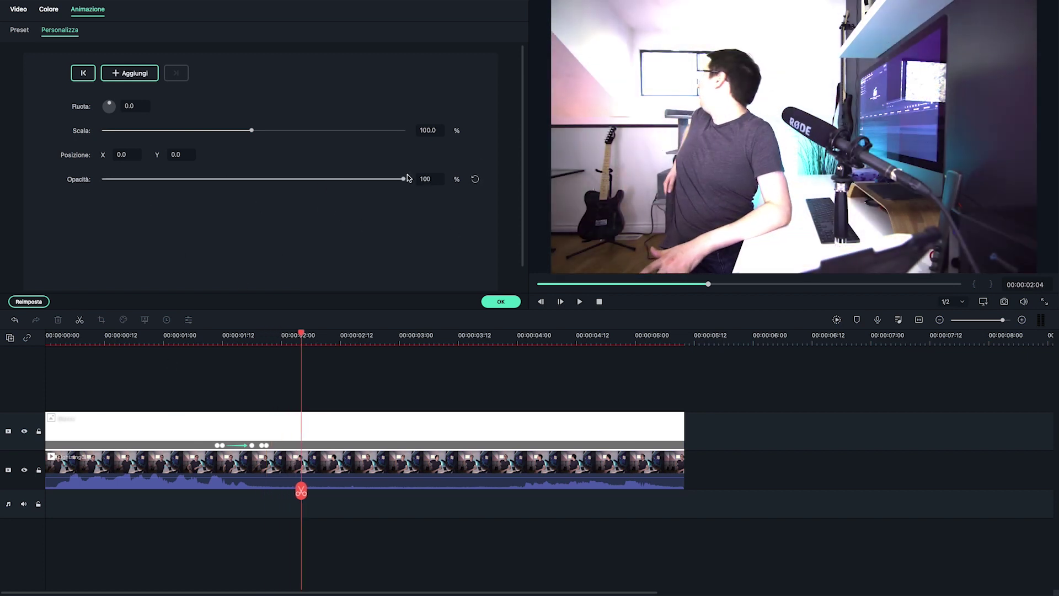
pyautogui.moveTo(403, 178); pyautogui.dragTo(103, 179)
# Step: Play back the flash effect on LightningClip from the start and preview DarkeningClip
pyautogui.moveTo(89, 336); pyautogui.dragTo(47, 337)
pyautogui.press('space')
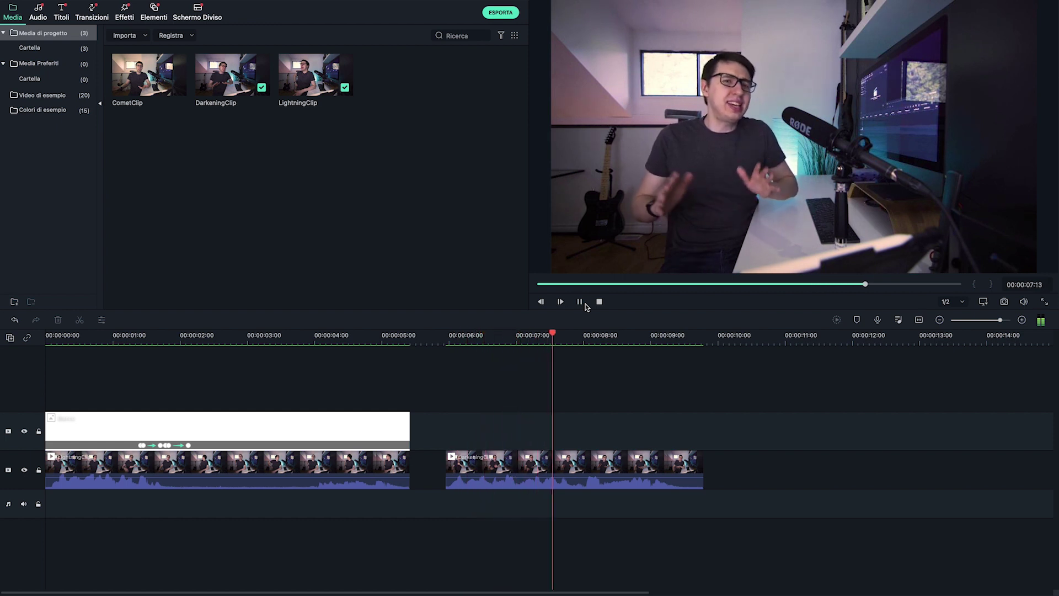
pyautogui.click(580, 303)
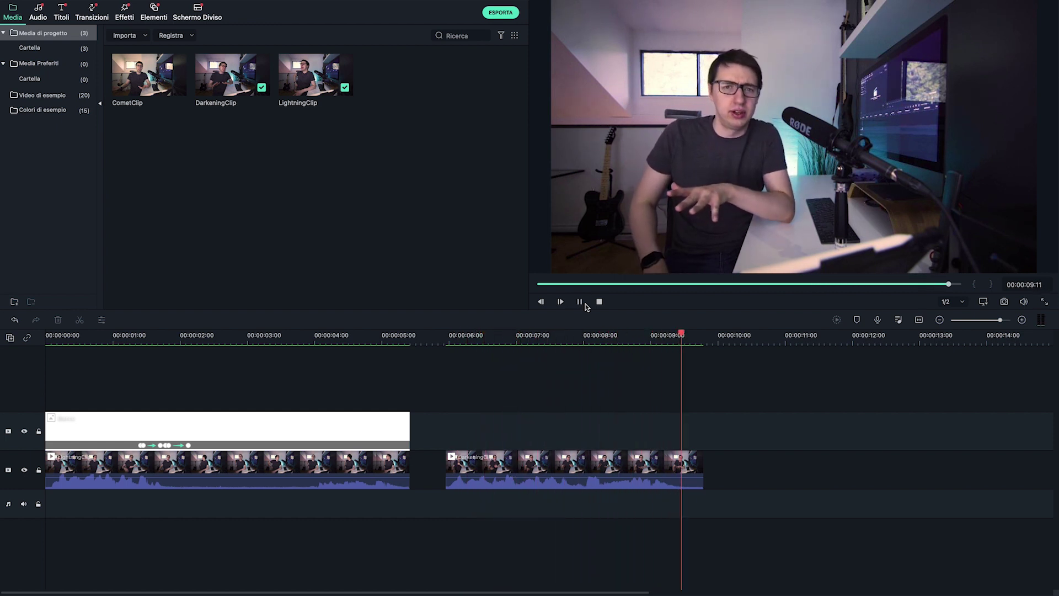
# Step: Add the black Nero sample colour above DarkeningClip at about 00:00:06:00 and trim it to the end of DarkeningClip
pyautogui.click(437, 337)
pyautogui.moveTo(435, 336); pyautogui.dragTo(450, 337)
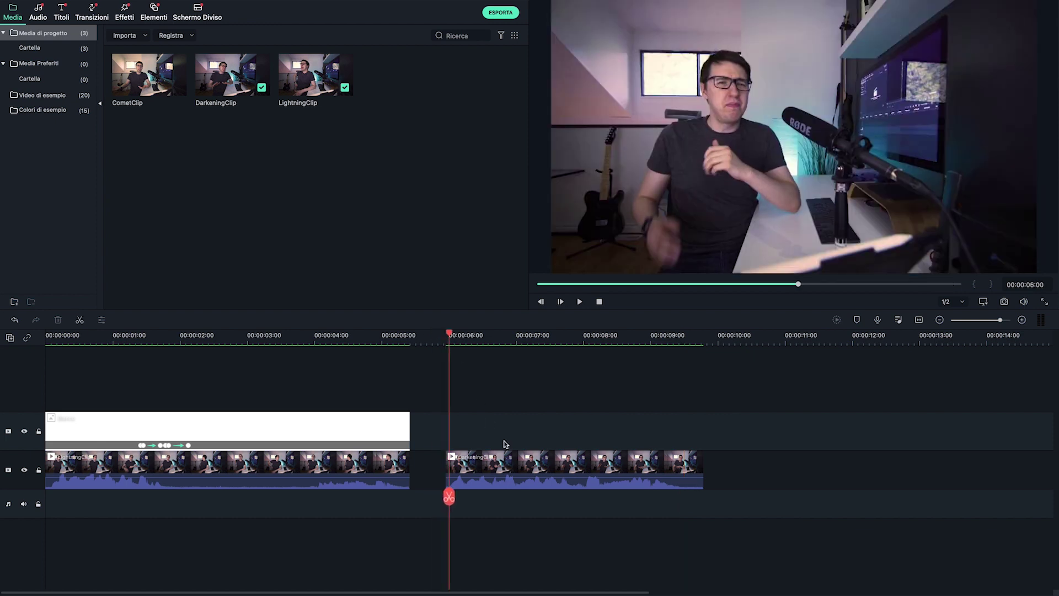
pyautogui.click(64, 112)
pyautogui.moveTo(160, 83); pyautogui.dragTo(453, 430)
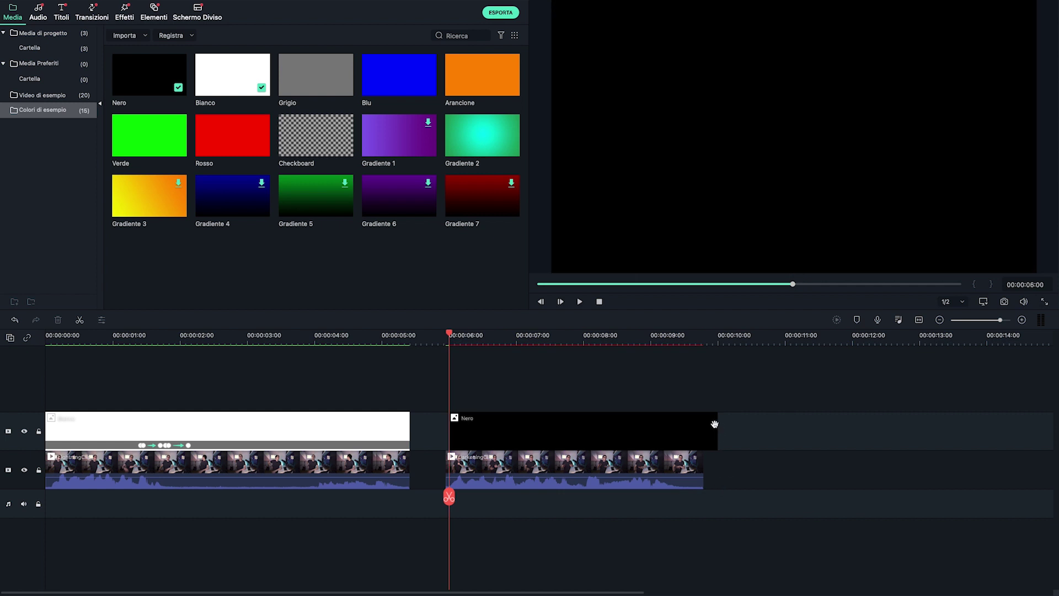
pyautogui.moveTo(717, 424); pyautogui.dragTo(703, 424)
# Step: Set the black colour clip's blend mode to Sovrapposizione
pyautogui.doubleClick(629, 435)
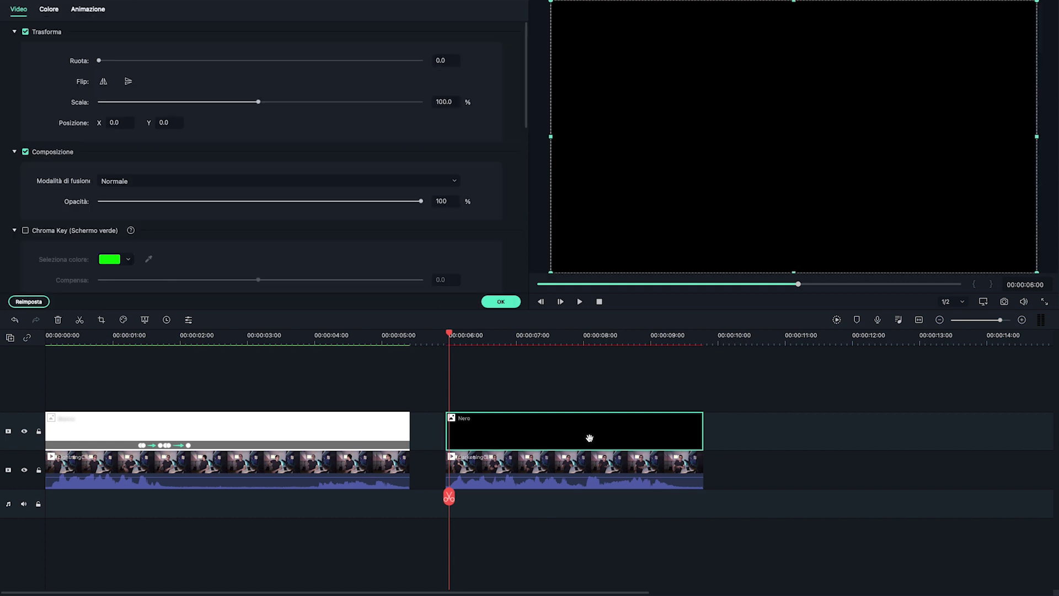
pyautogui.click(125, 180)
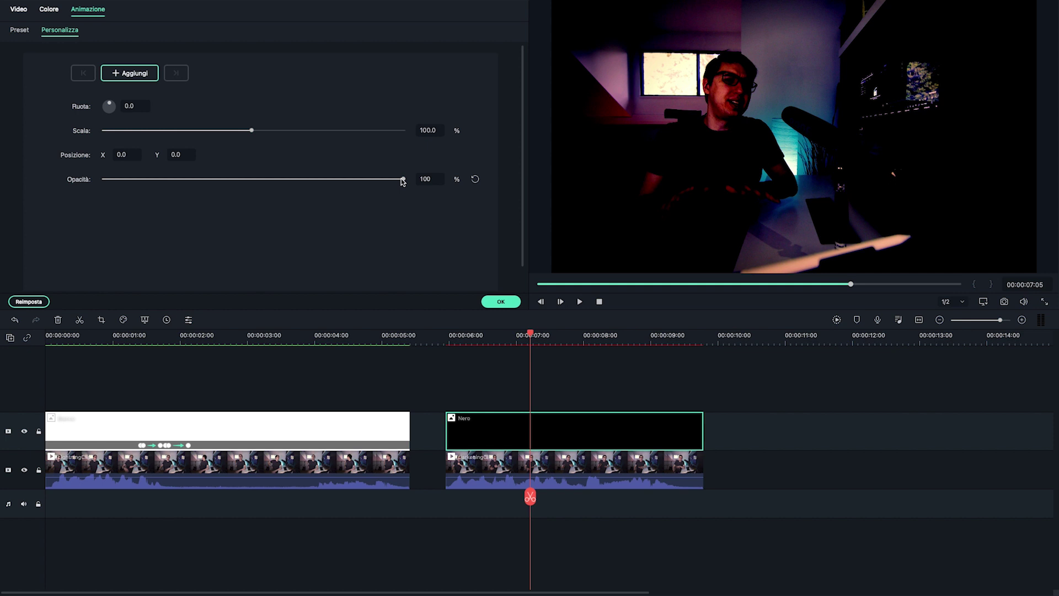
# Step: Create custom opacity keyframes on the black clip: 0% at 00:00:07:05 and 100% at 00:00:08:02
pyautogui.moveTo(397, 181); pyautogui.dragTo(22, 193)
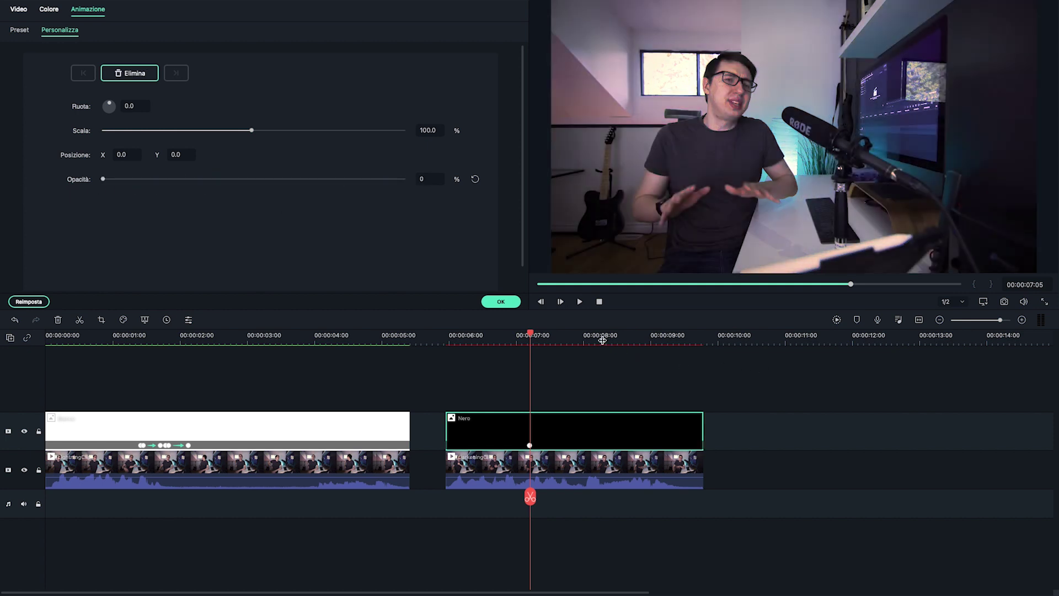
pyautogui.click(562, 338)
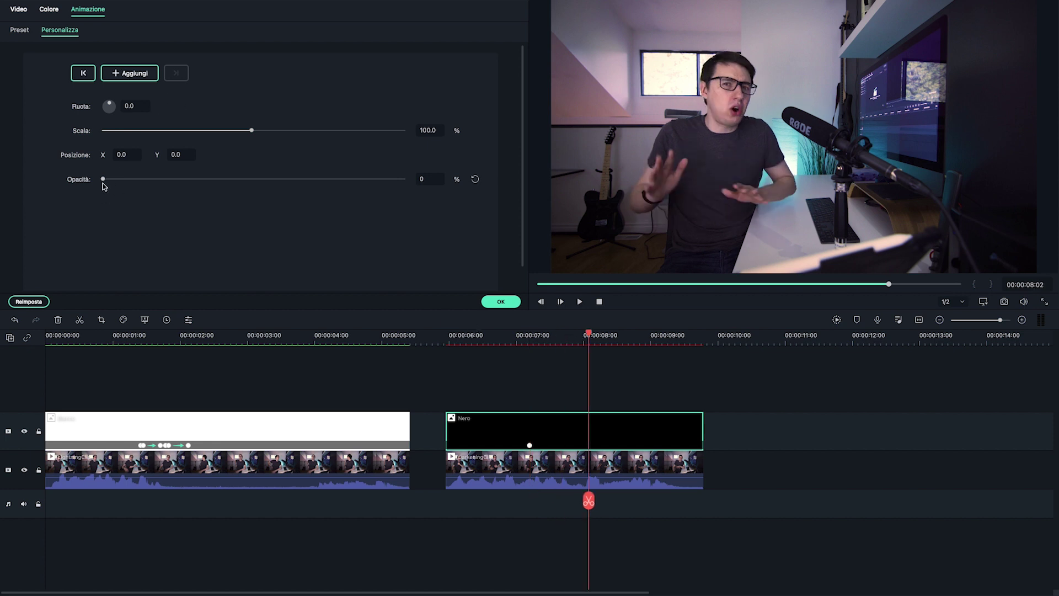
pyautogui.moveTo(103, 179); pyautogui.dragTo(421, 172)
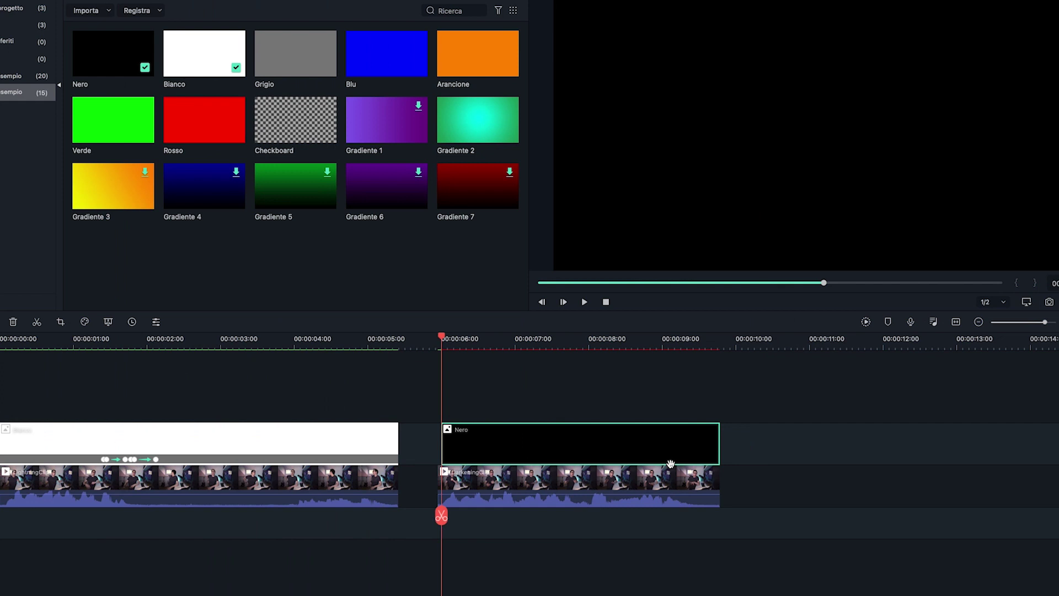
# Step: Apply the Sovrapposizione blend mode to the Nero clip above DarkeningClip and play back the darkened footage
pyautogui.doubleClick(588, 439)
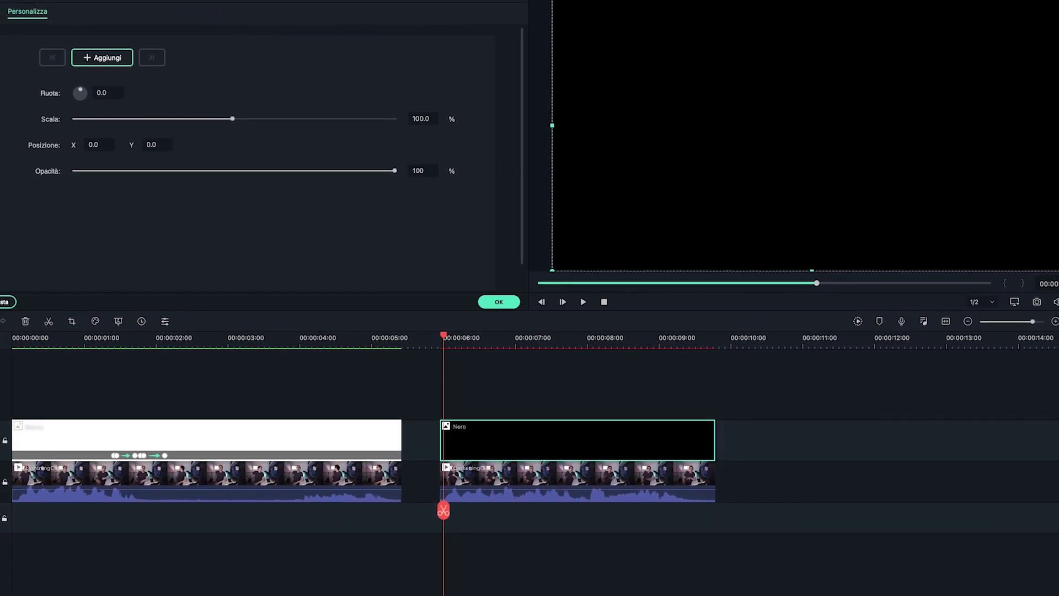
pyautogui.doubleClick(593, 447)
pyautogui.click(262, 173)
pyautogui.click(141, 300)
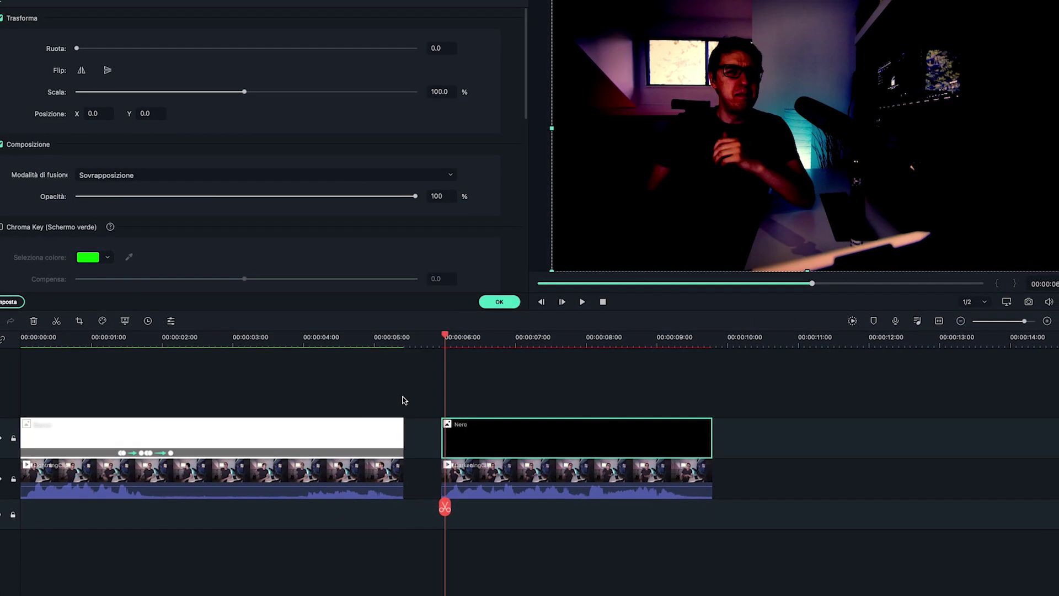
pyautogui.click(582, 302)
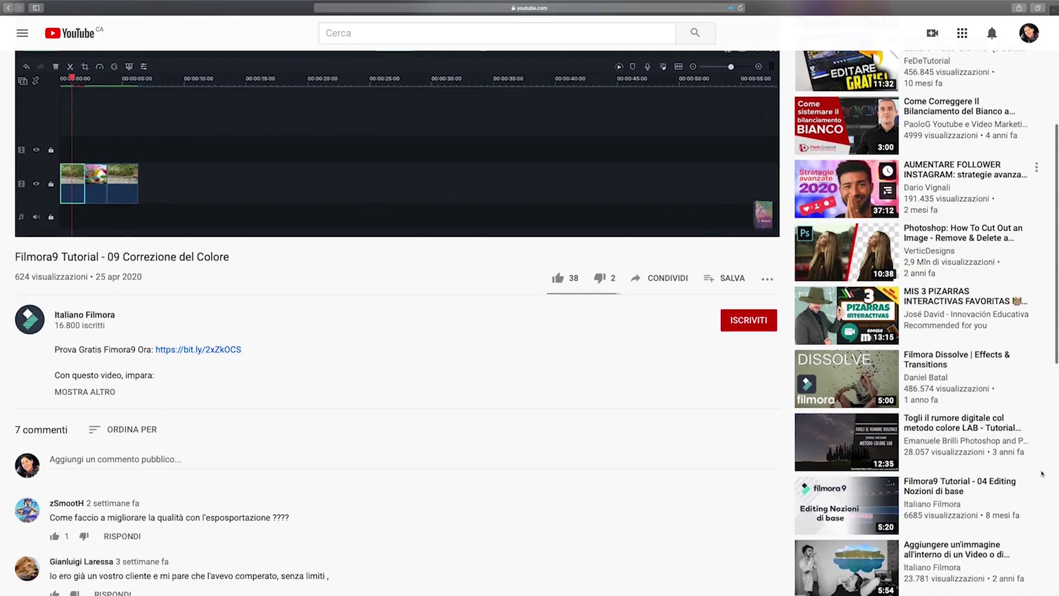
# Step: On YouTube, like the Filmora9 Correzione del Colore tutorial and subscribe to the Italiano Filmora channel, opening its notification options
pyautogui.click(555, 277)
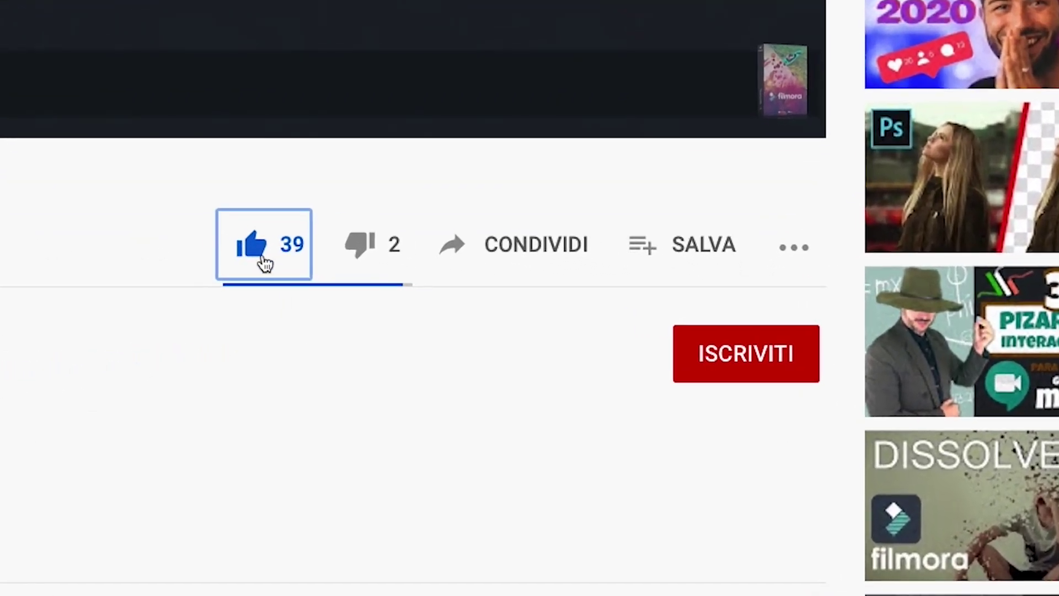
pyautogui.click(751, 377)
pyautogui.click(804, 366)
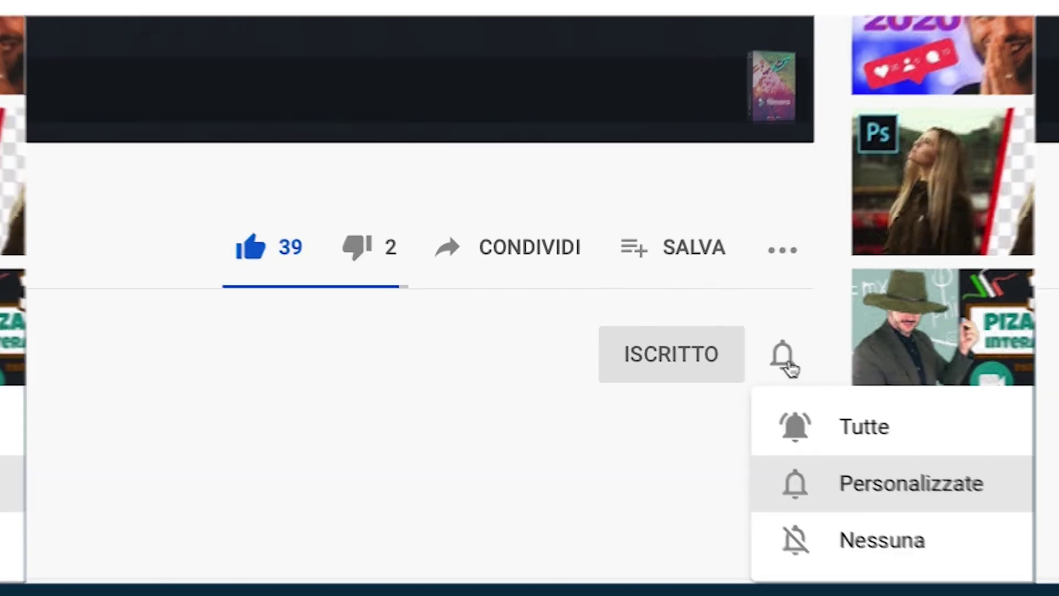